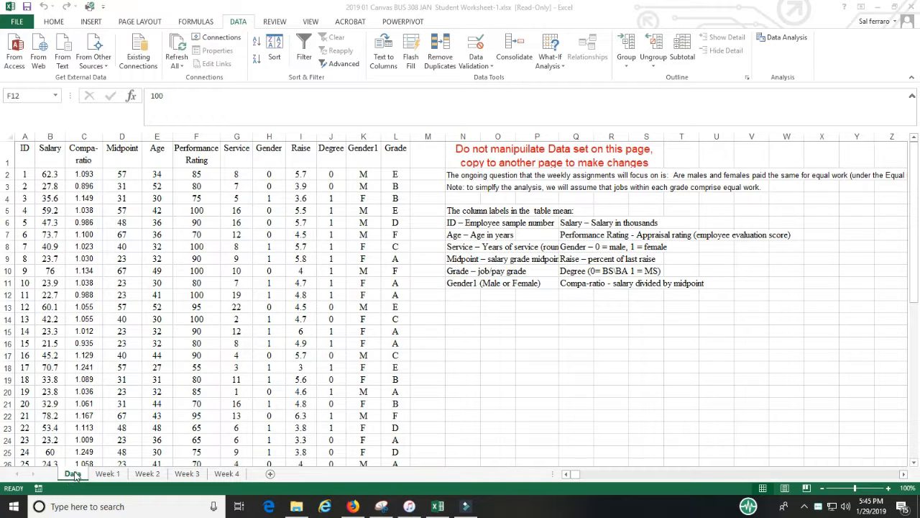
- Review the Data sheet and the Week 1 assignment instructions, switching between the two sheets
left_click(106, 475)
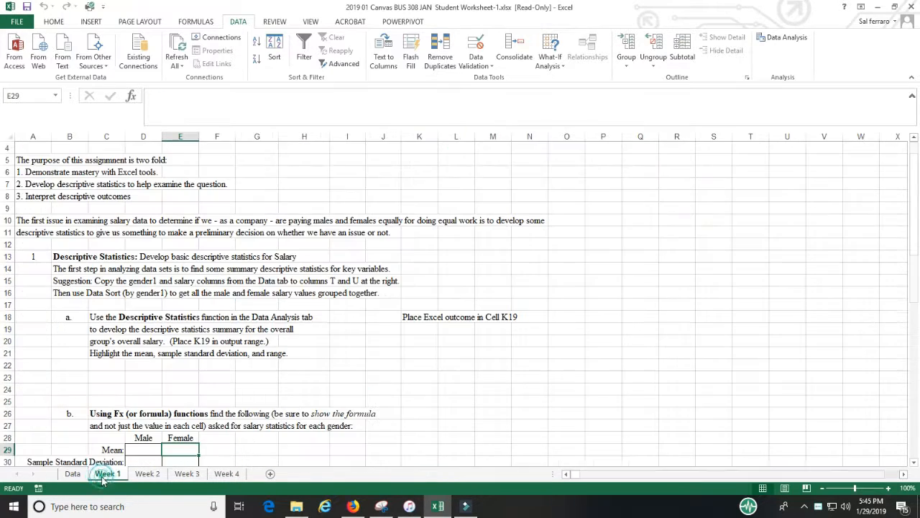
scroll(193, 349, "down", 2)
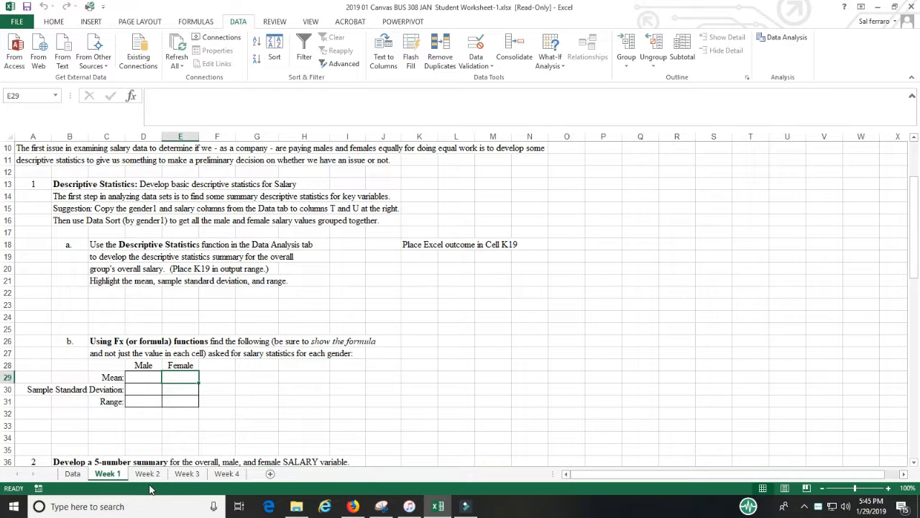
left_click(72, 474)
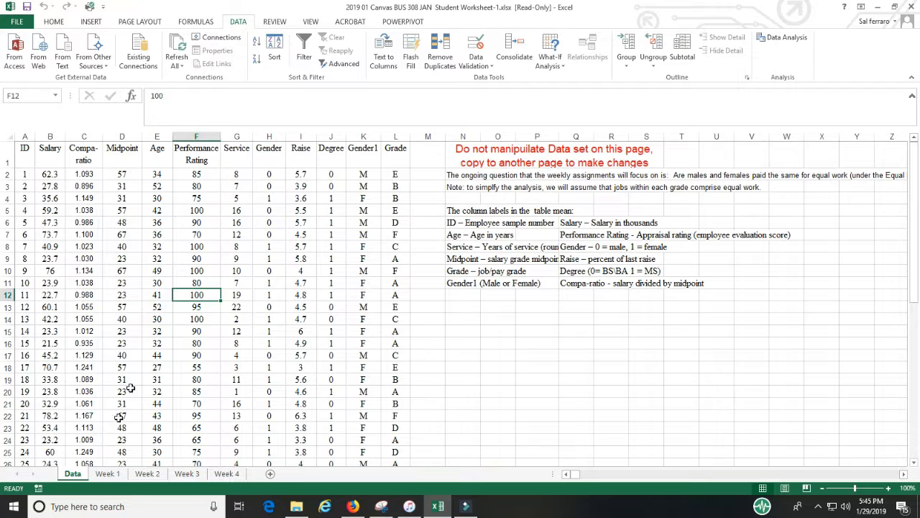
left_click(105, 475)
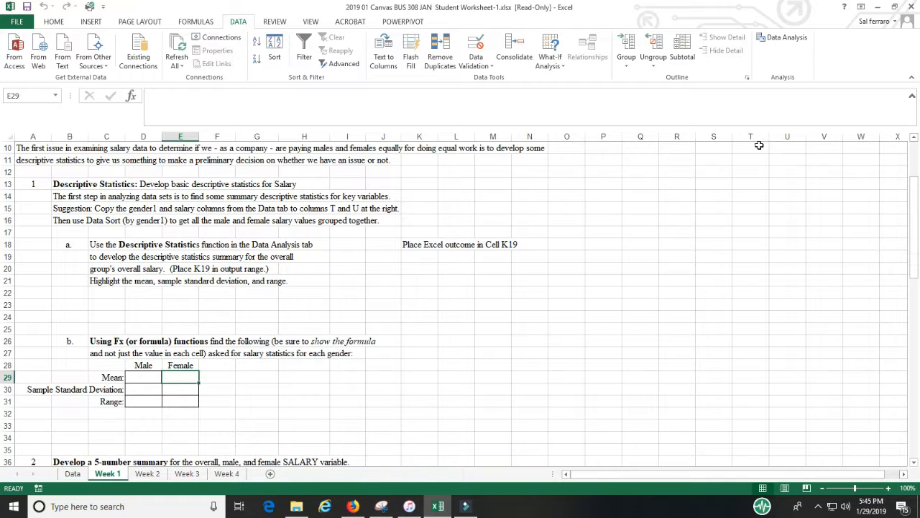
left_click(73, 476)
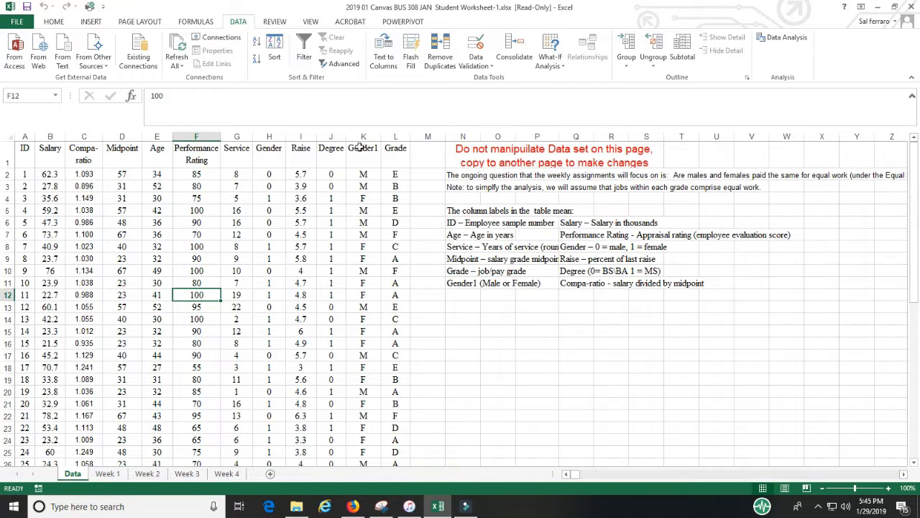
- Copy the Gender1 and Salary columns from the Data sheet and paste them into cell T10 of Week 1
left_click_drag(361, 147, 362, 438)
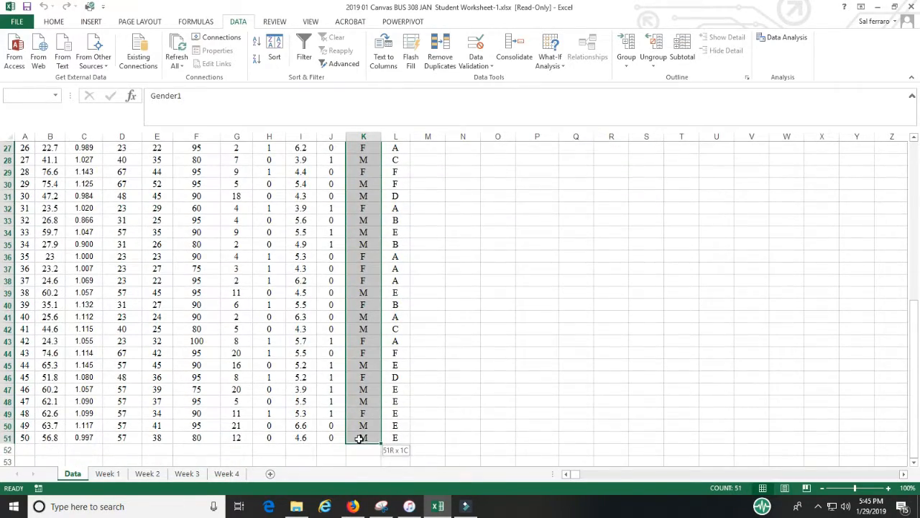
scroll(431, 365, "up", 9)
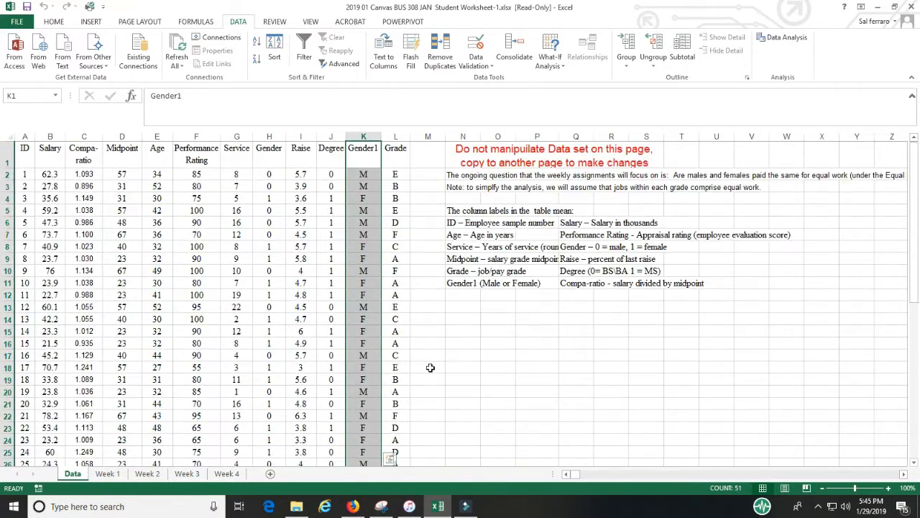
left_click_drag(50, 150, 50, 436)
key("ctrl+c")
left_click(106, 474)
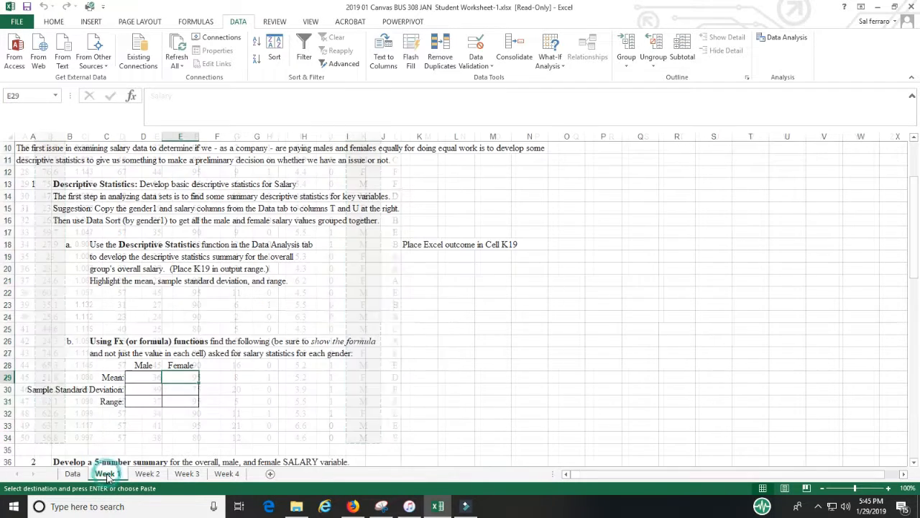
left_click(758, 151)
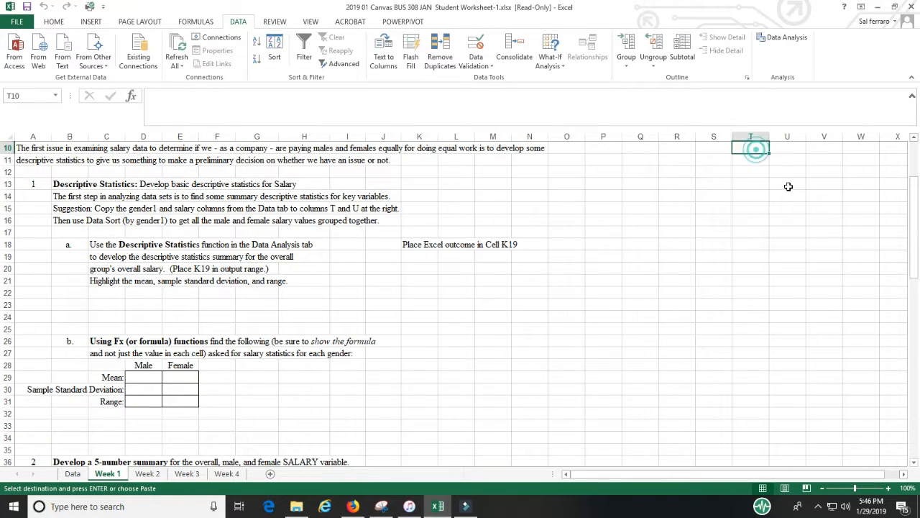
key("ctrl+v")
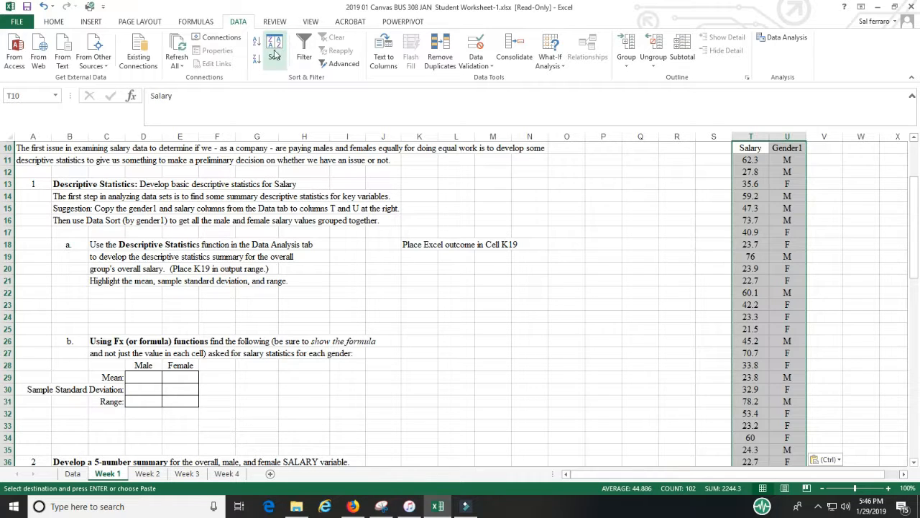
left_click_drag(789, 148, 788, 184)
left_click(789, 147)
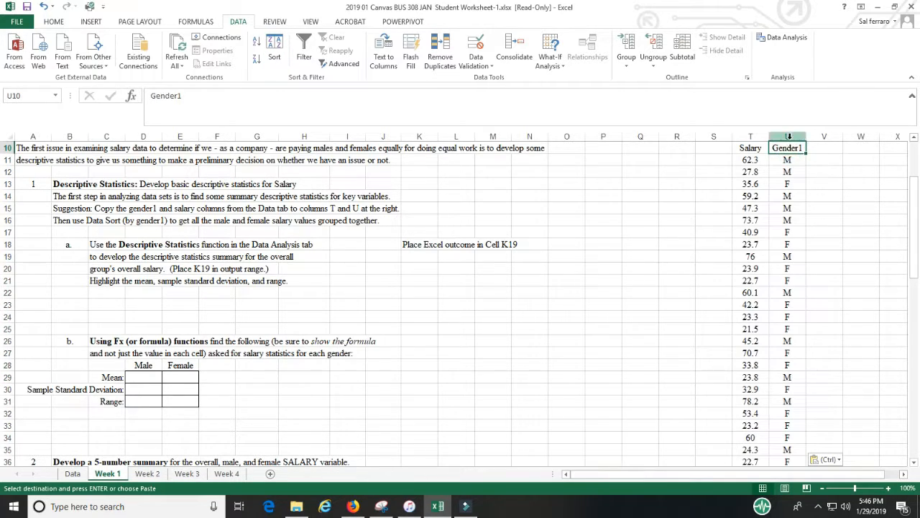
left_click(787, 136)
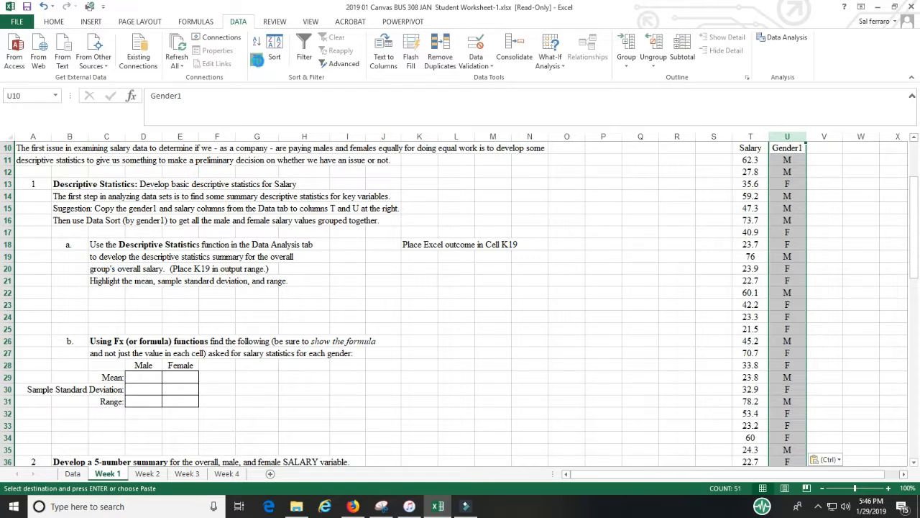
left_click(257, 59)
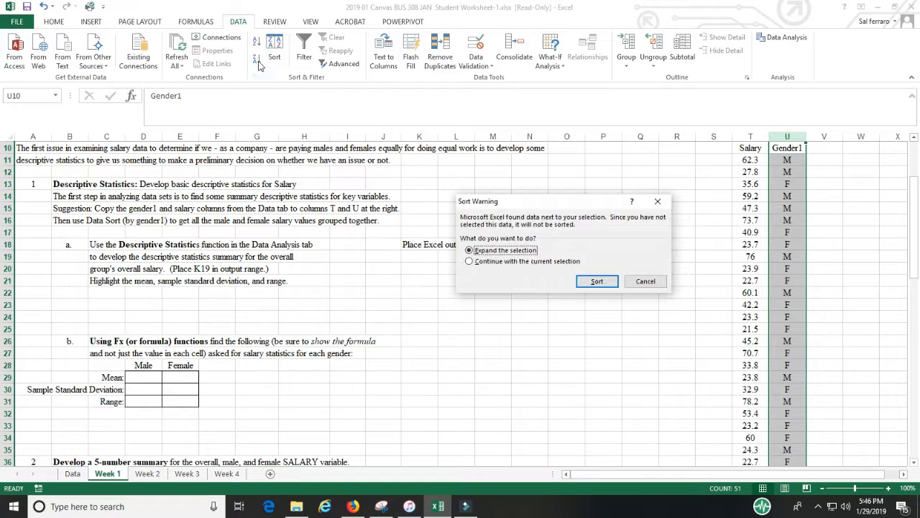
left_click(645, 283)
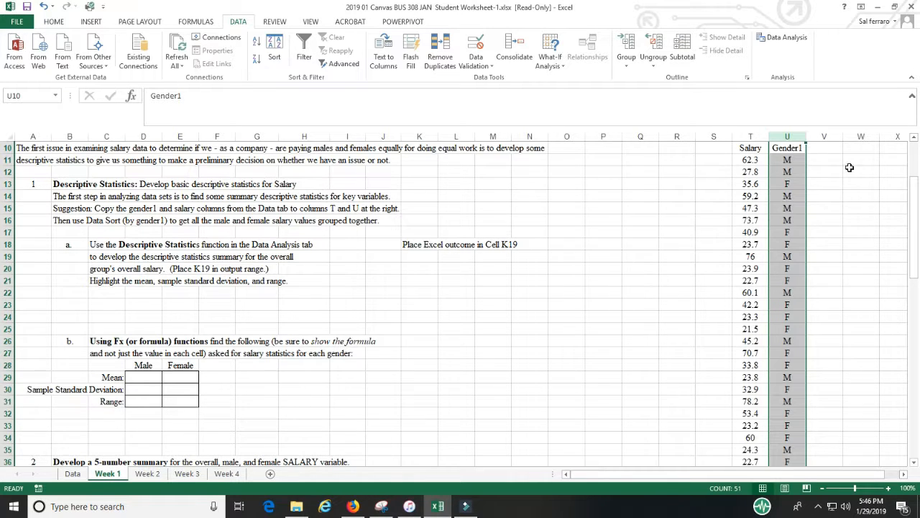
- Sort the pasted Salary and Gender1 block by Gender1, A to Z, treating the first row as headers
left_click_drag(748, 147, 785, 439)
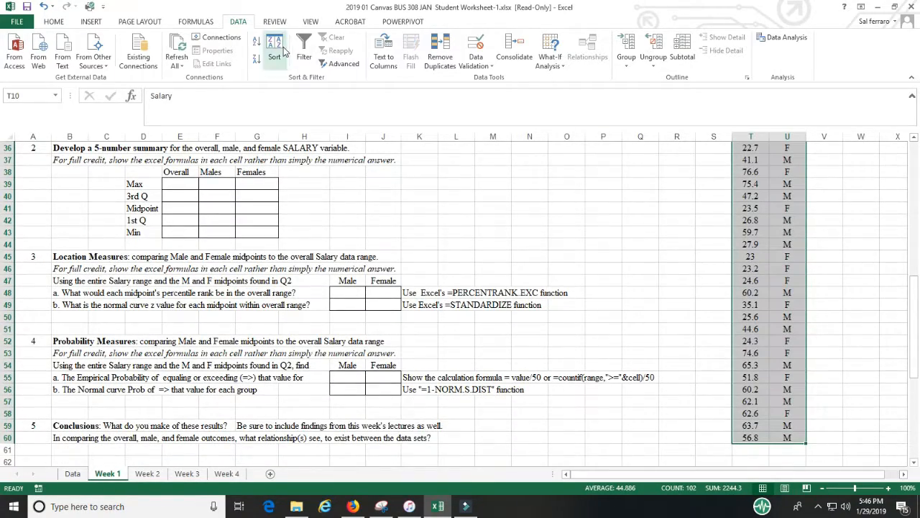
left_click(283, 52)
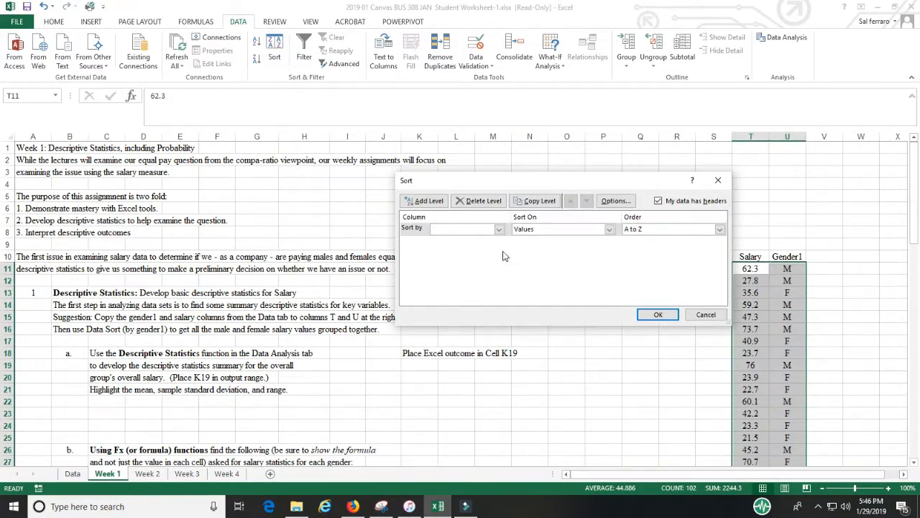
left_click(499, 228)
left_click(482, 249)
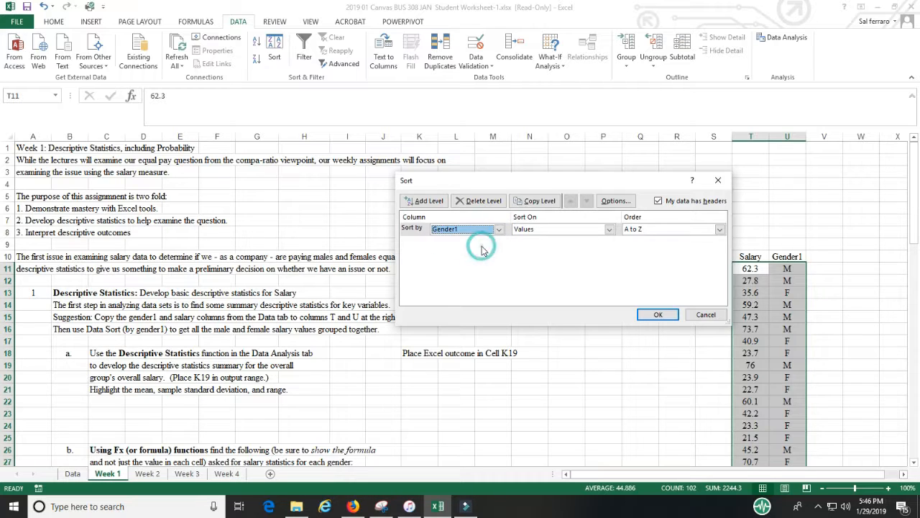
left_click(656, 315)
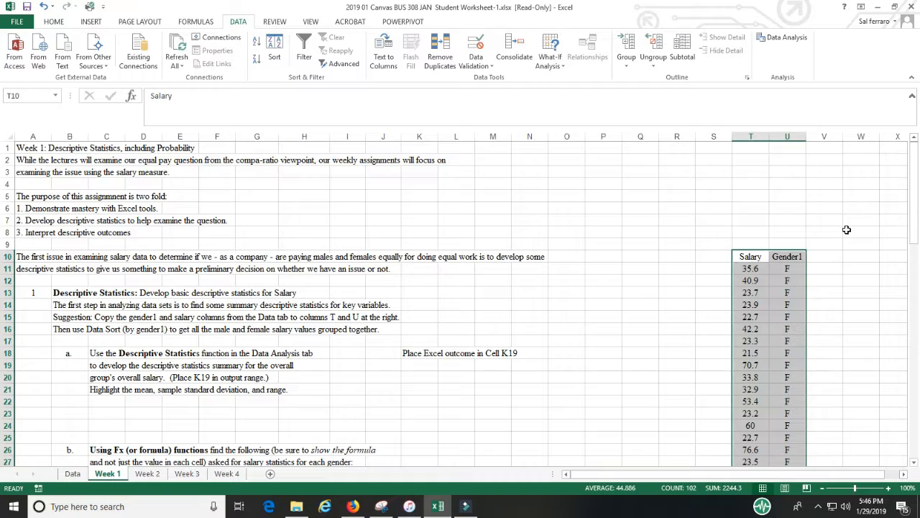
- Move the sorted Salary and Gender1 block up so its headers start in cell T1
scroll(847, 229, "down", 8)
scroll(847, 230, "down", 6)
scroll(844, 230, "up", 14)
left_click_drag(771, 253, 779, 143)
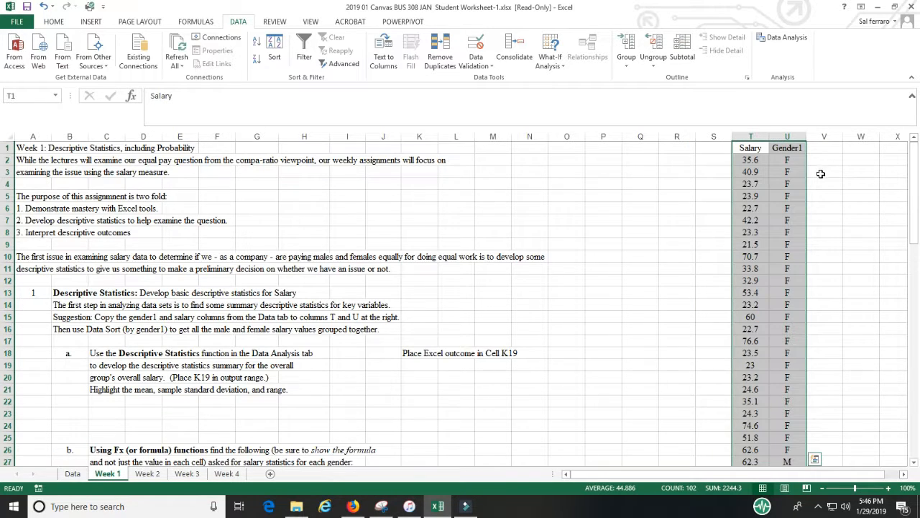
left_click(793, 159)
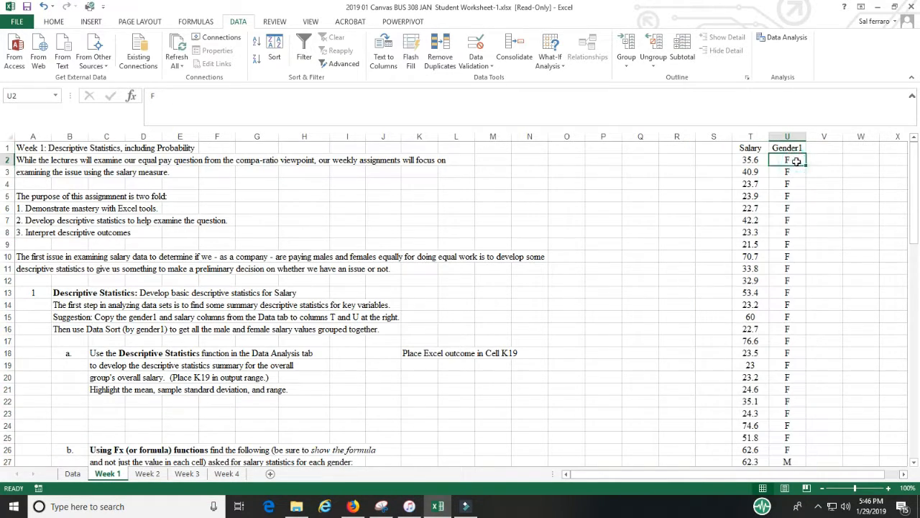
scroll(818, 412, "down", 4)
scroll(802, 411, "up", 4)
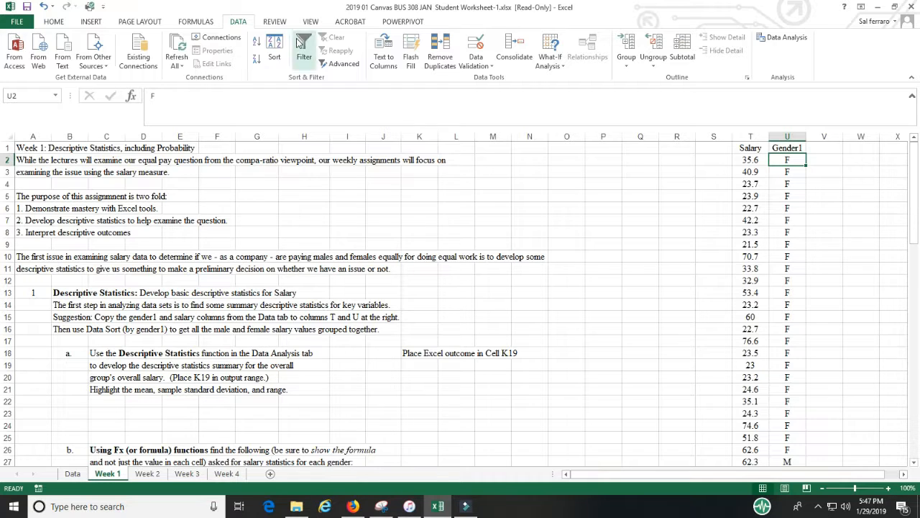
- Open Descriptive Statistics from Data Analysis and set the input range to $T$2:$T$51, grouped by columns
left_click(788, 39)
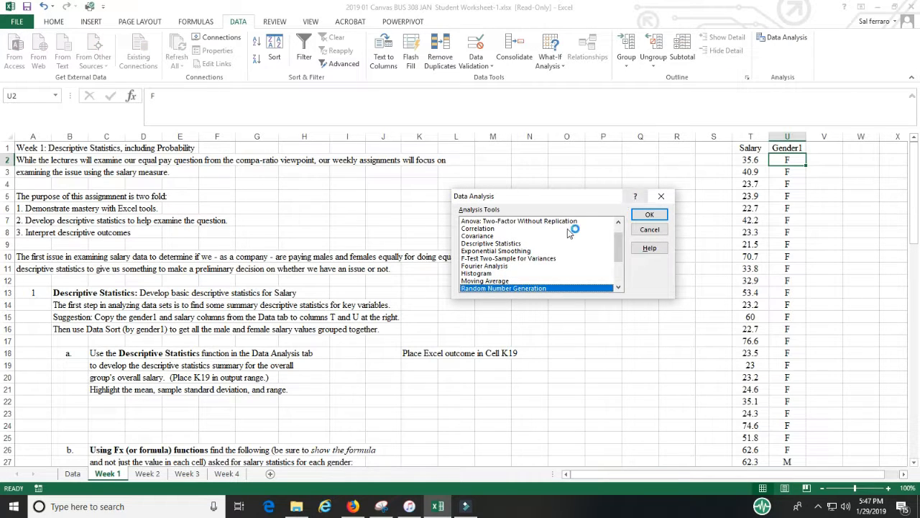
left_click(512, 244)
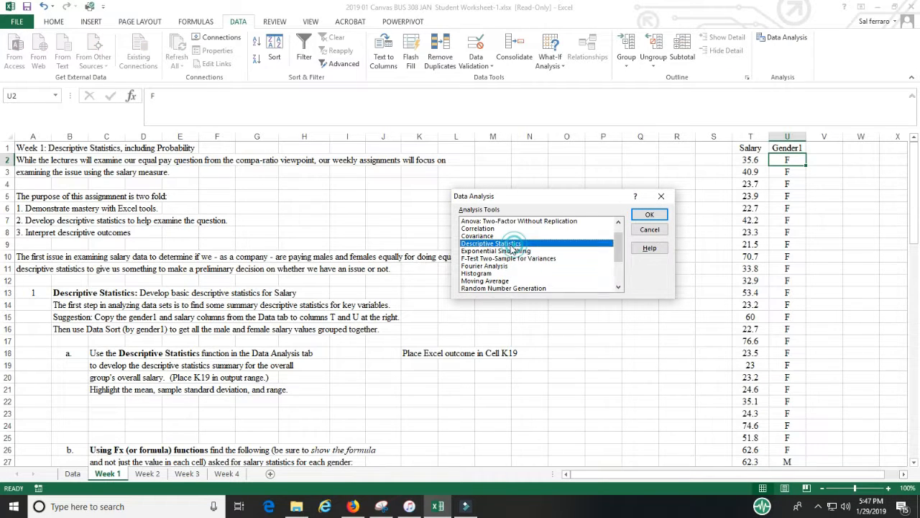
left_click(659, 216)
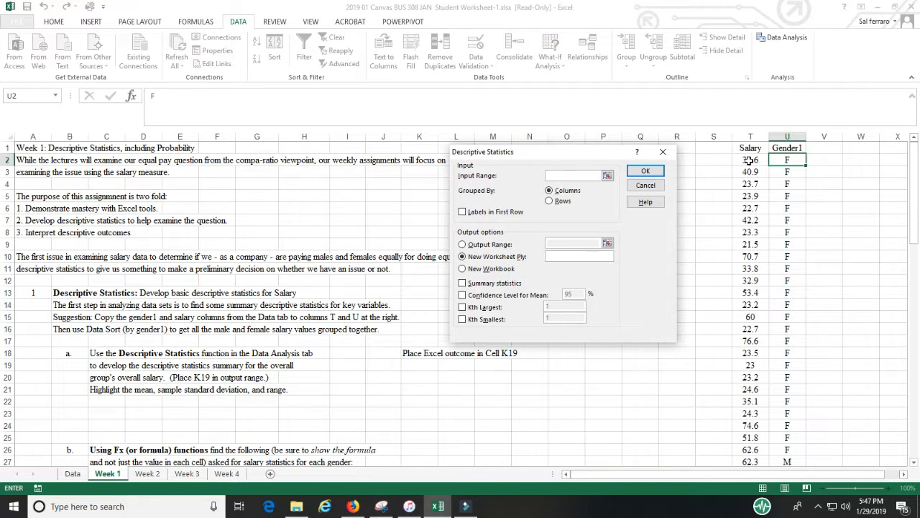
left_click_drag(749, 159, 749, 436)
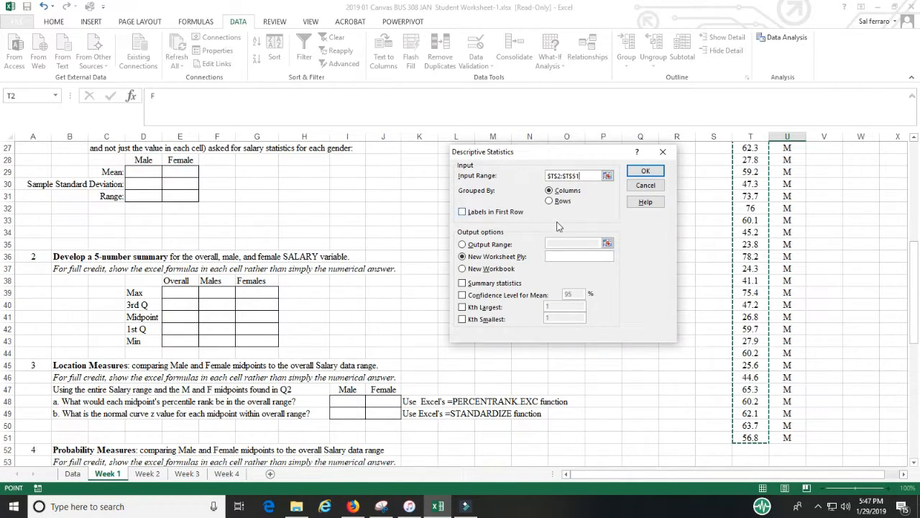
left_click_drag(532, 152, 330, 36)
left_click_drag(386, 40, 475, 63)
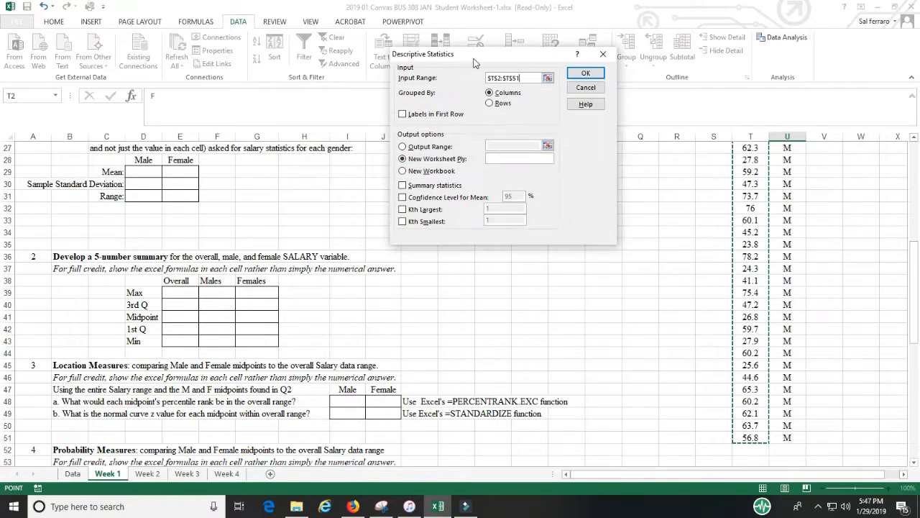
- Set the output range to $K$19, enable Summary statistics, and run the descriptive statistics
left_click(547, 146)
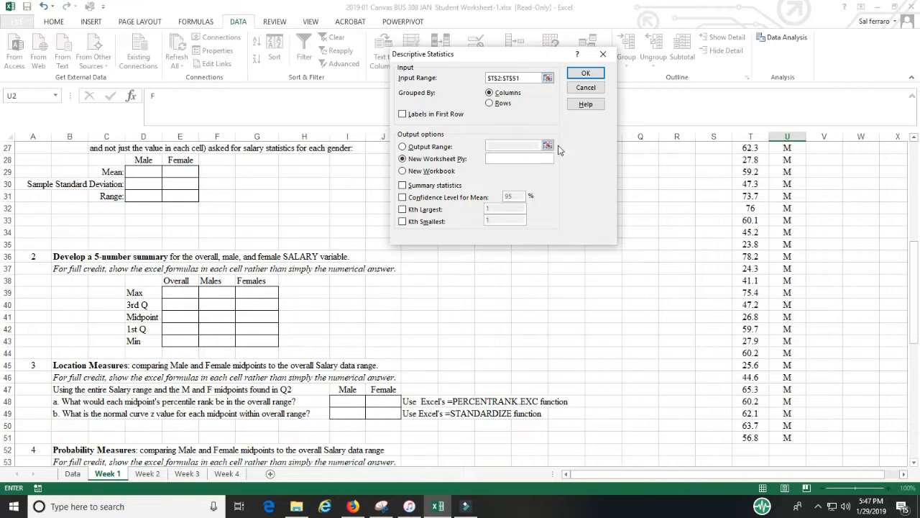
left_click(403, 148)
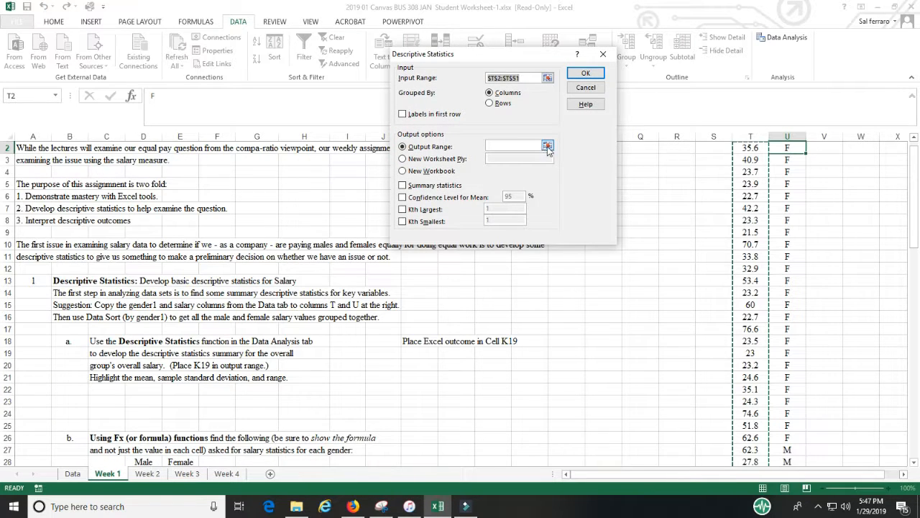
left_click(548, 147)
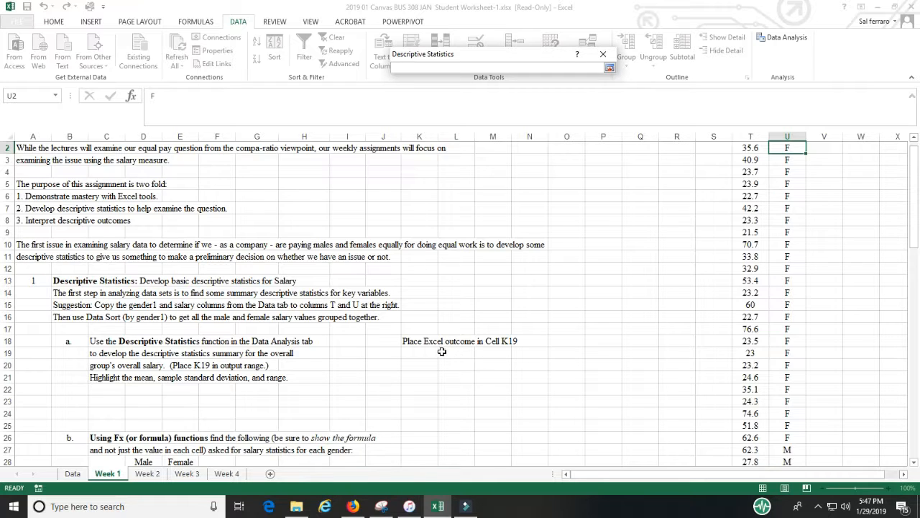
left_click(420, 353)
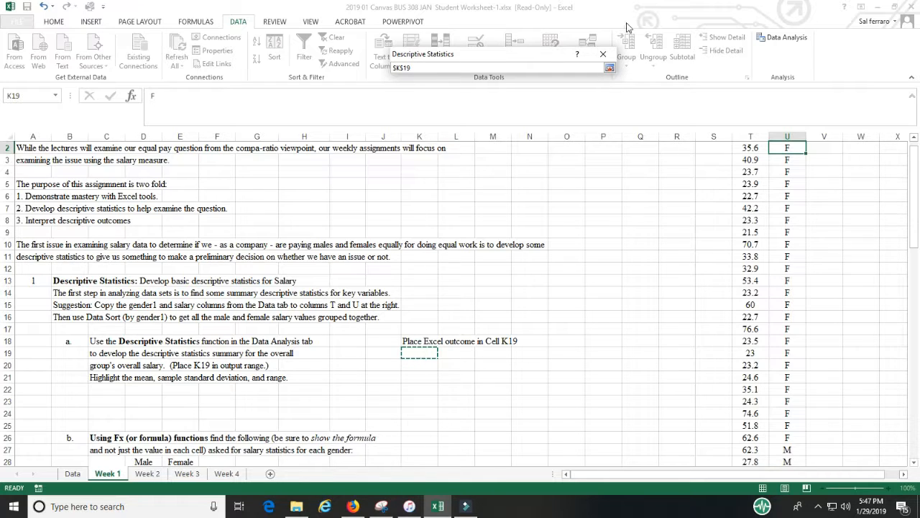
left_click(610, 68)
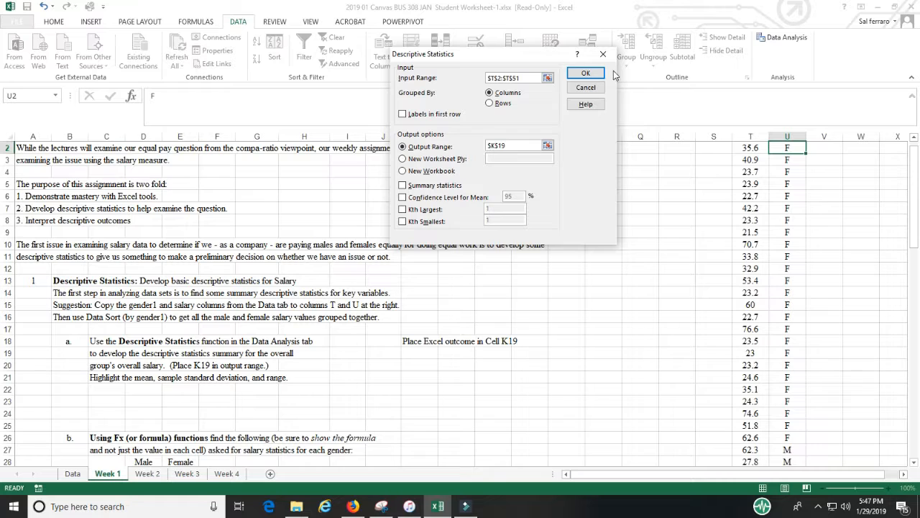
left_click(403, 185)
left_click(588, 75)
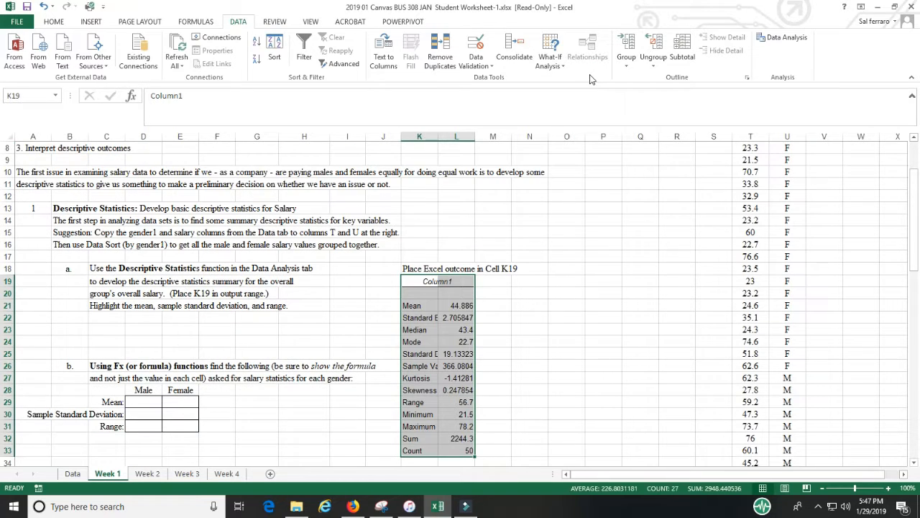
- Widen column K so the statistic labels of the output show in full
left_click_drag(438, 137, 454, 137)
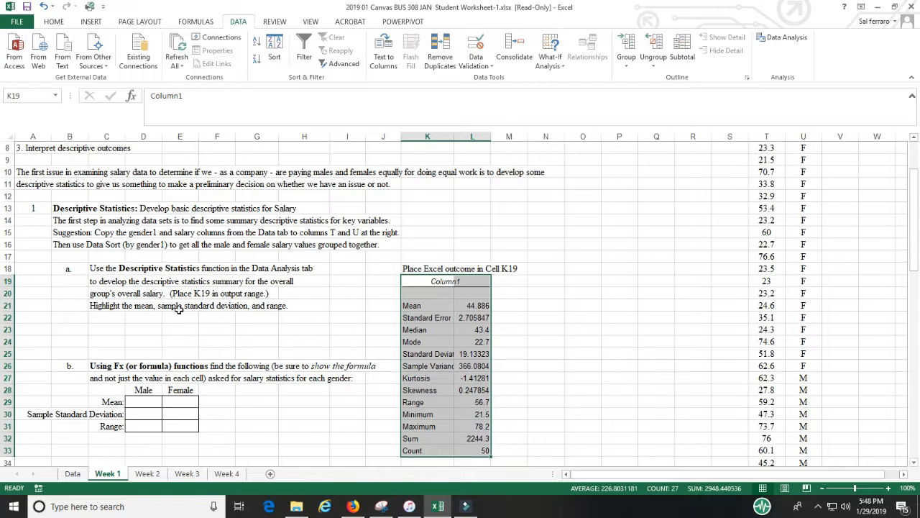
scroll(526, 296, "down", 3)
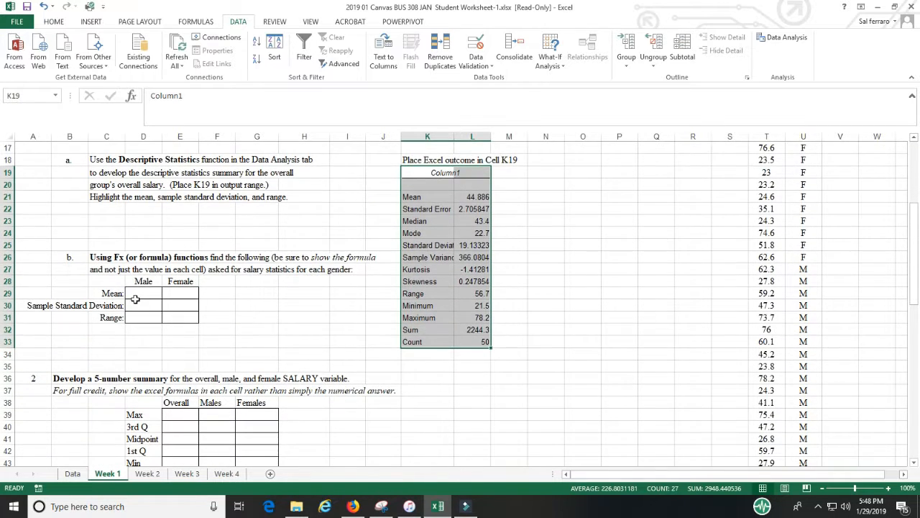
left_click(141, 293)
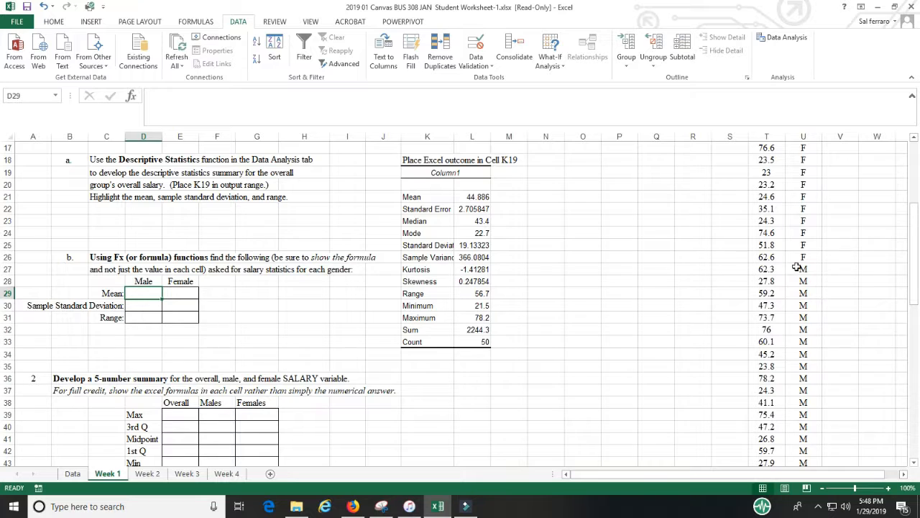
left_click(147, 318)
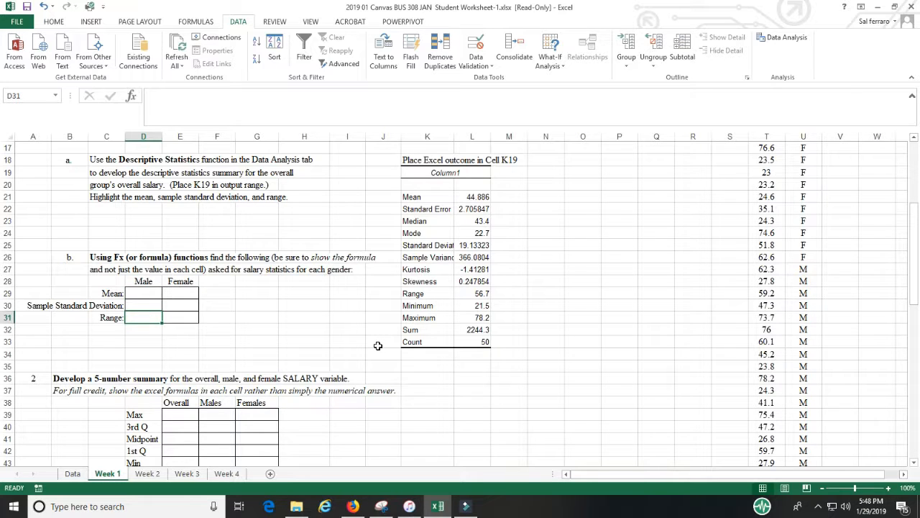
type("=")
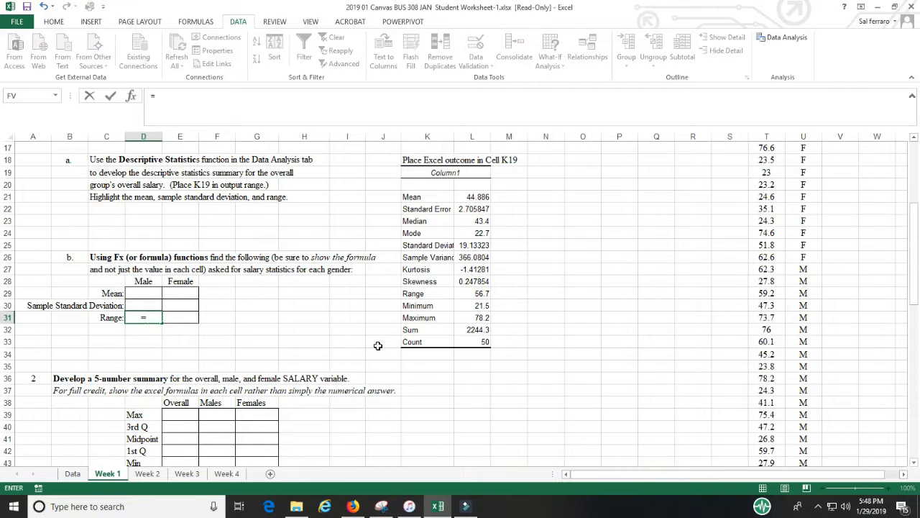
type("max(")
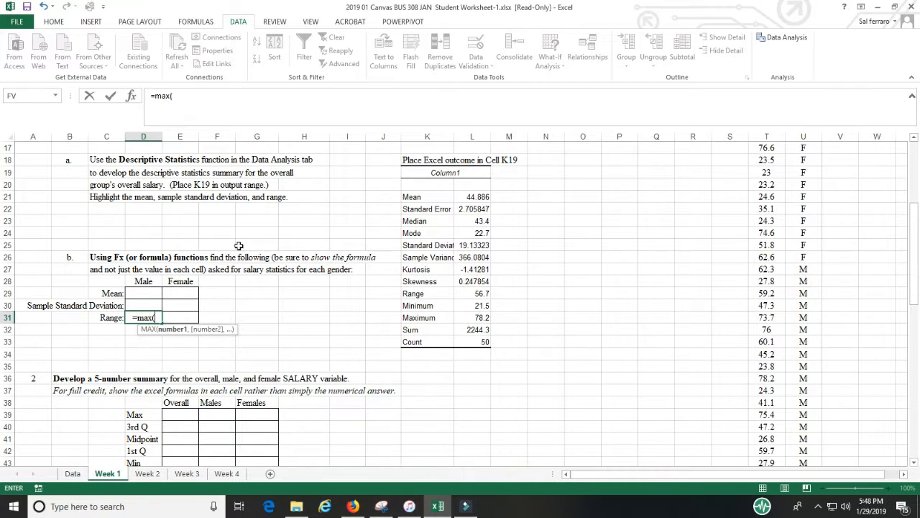
type("range")
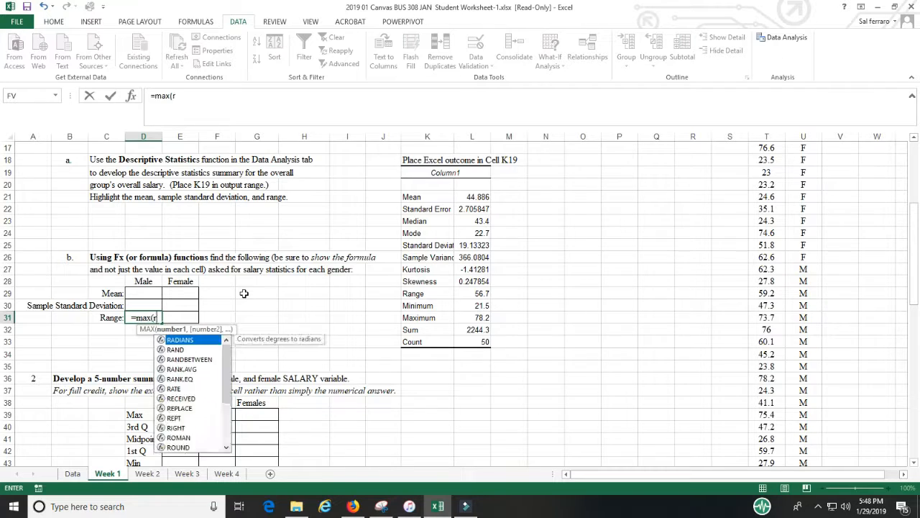
type(")-")
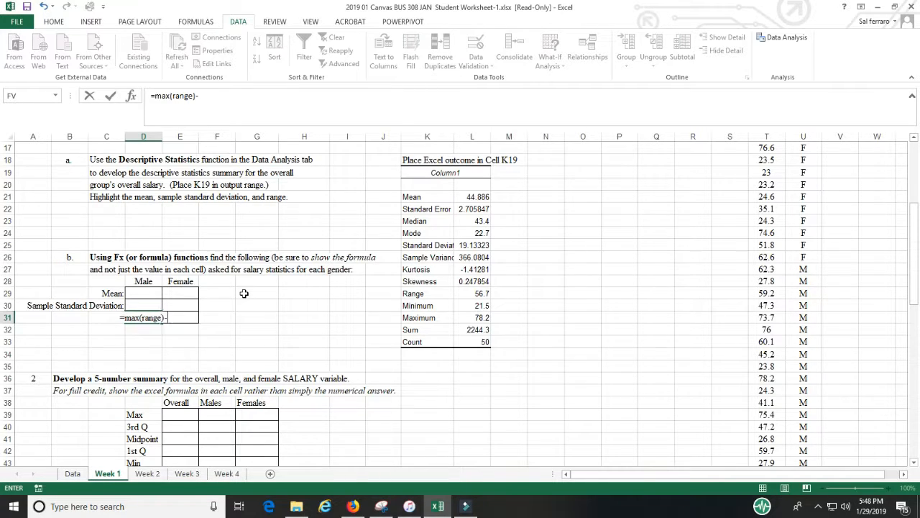
type("Min(")
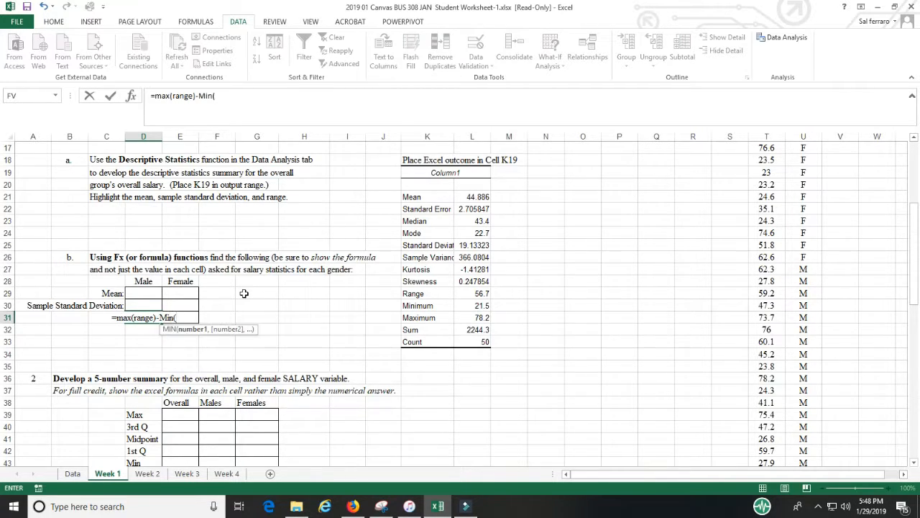
key("Escape")
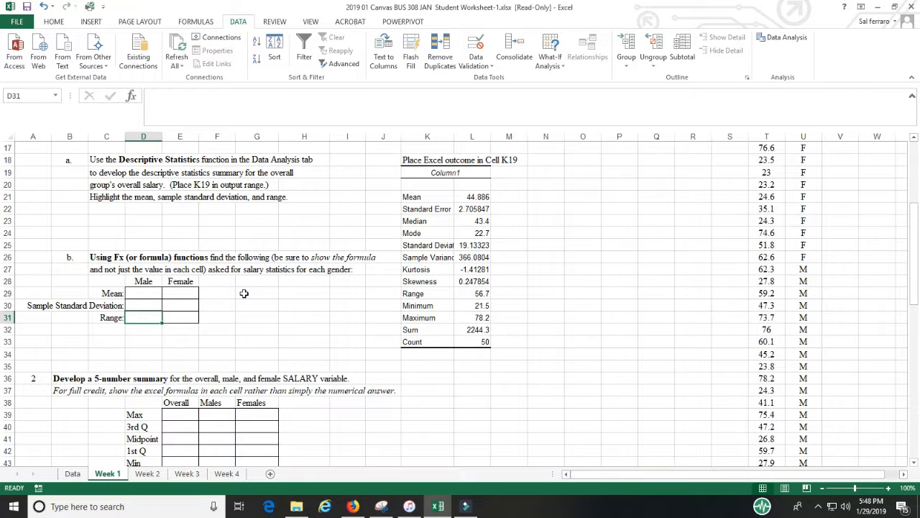
- Scroll through the Week 1 worksheet to review the remaining 5-number summary, location, probability and conclusion questions
scroll(243, 294, "down", 2)
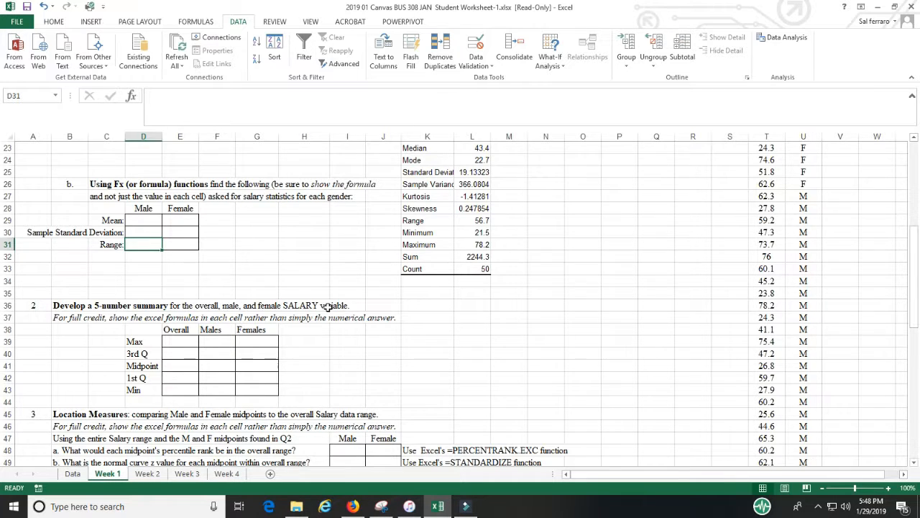
scroll(328, 306, "down", 3)
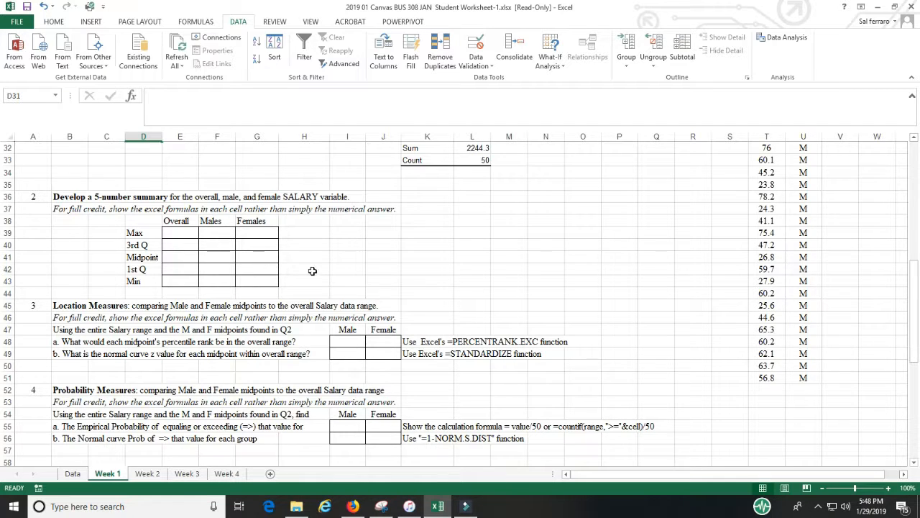
scroll(463, 285, "up", 3)
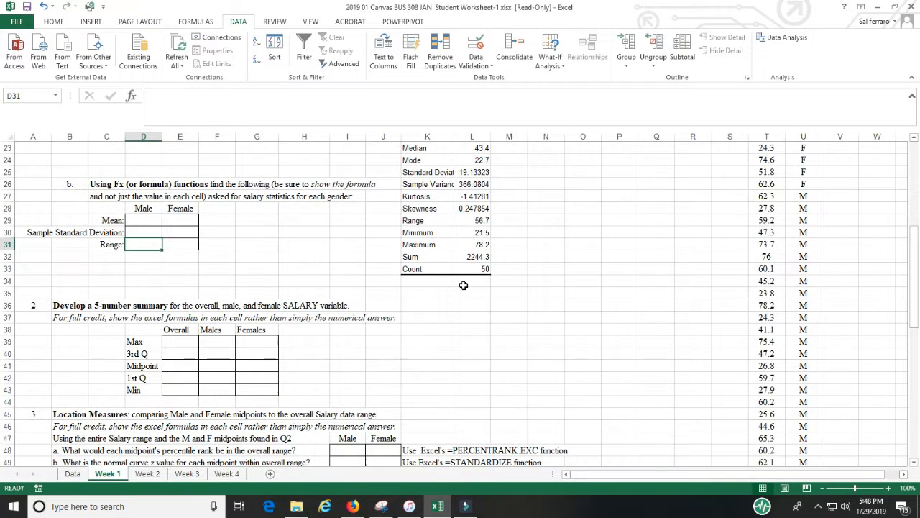
scroll(463, 285, "down", 1)
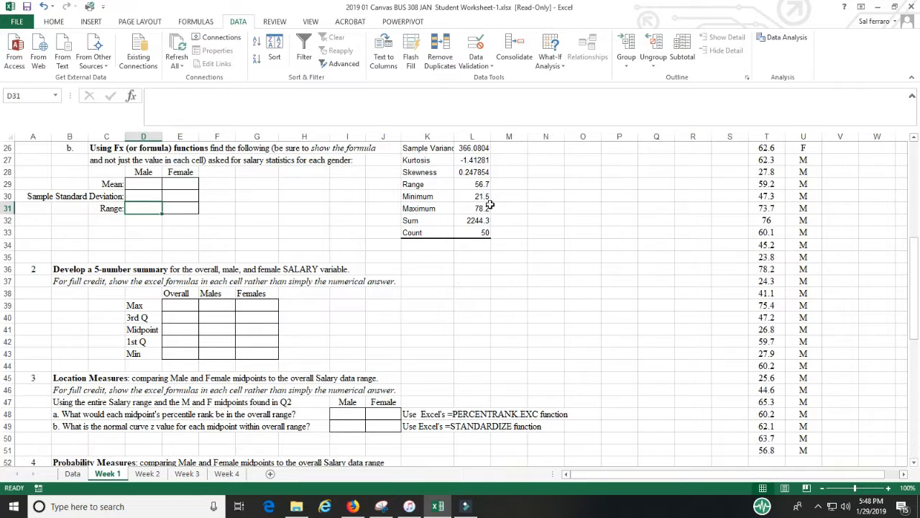
scroll(517, 223, "up", 2)
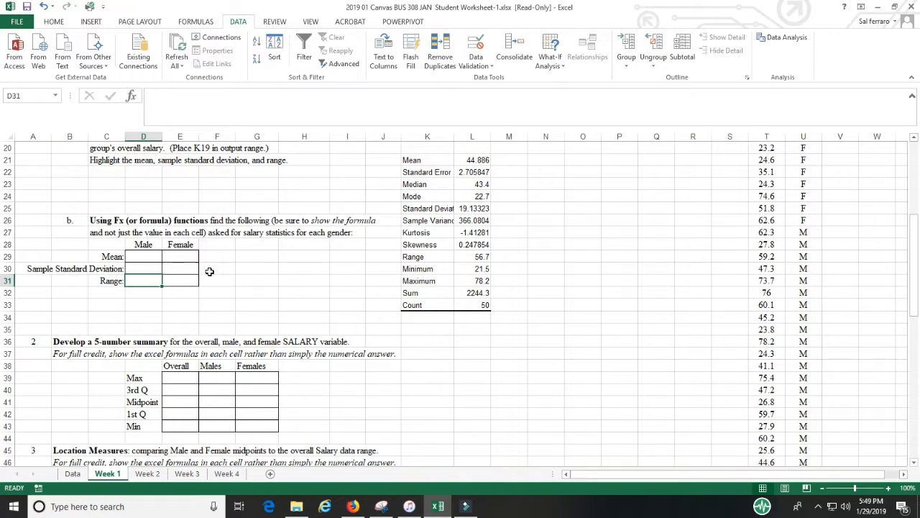
scroll(547, 361, "down", 6)
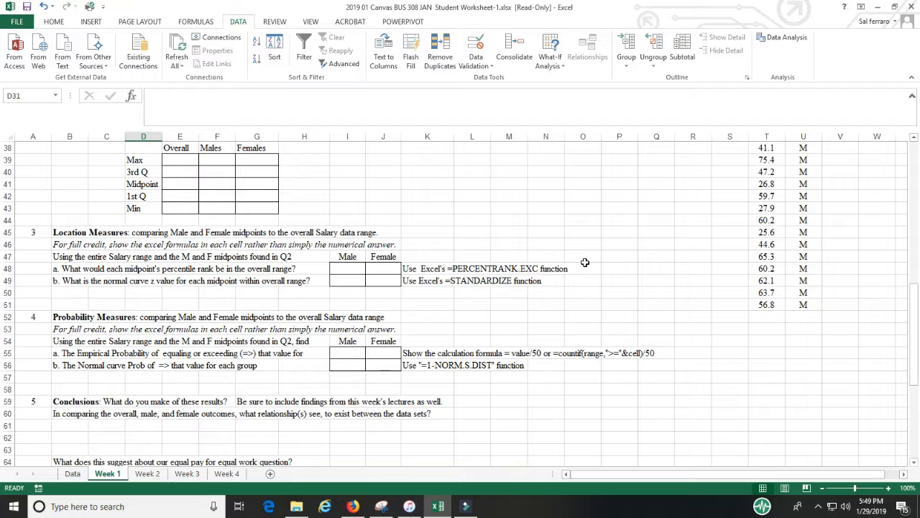
scroll(451, 347, "down", 3)
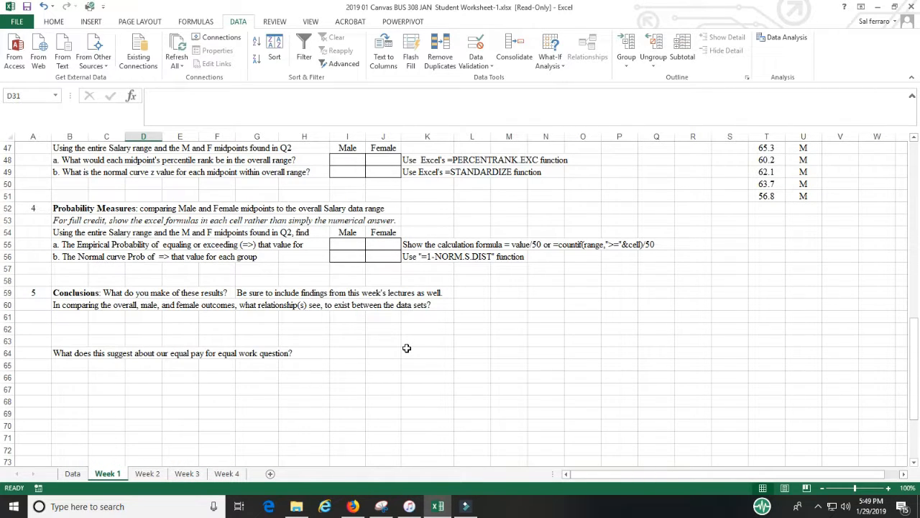
scroll(634, 339, "up", 15)
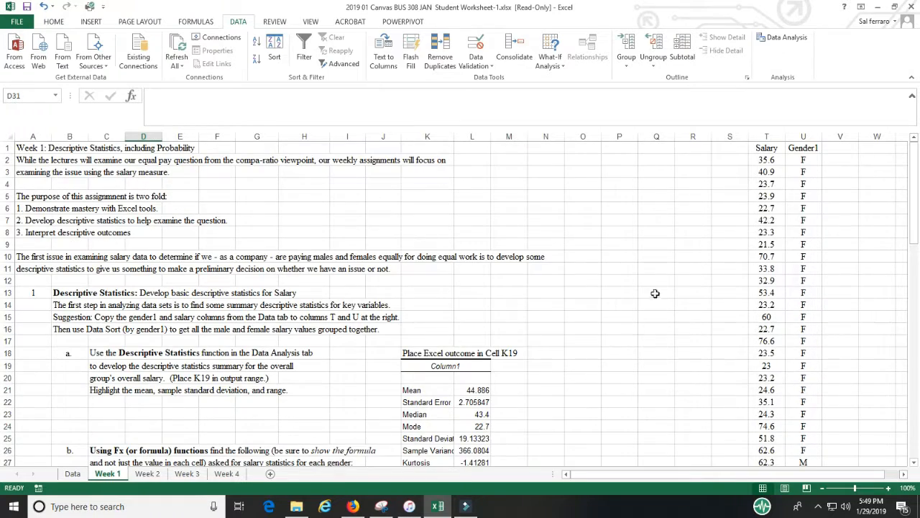
- Browse the Data sheet and the Week 2 worksheet's significant-differences questions
left_click(72, 474)
scroll(195, 294, "up", 9)
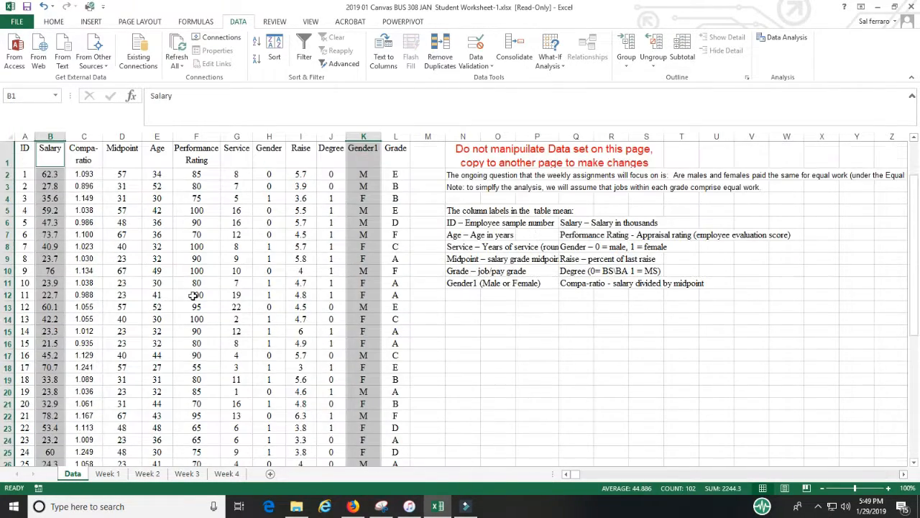
left_click(148, 475)
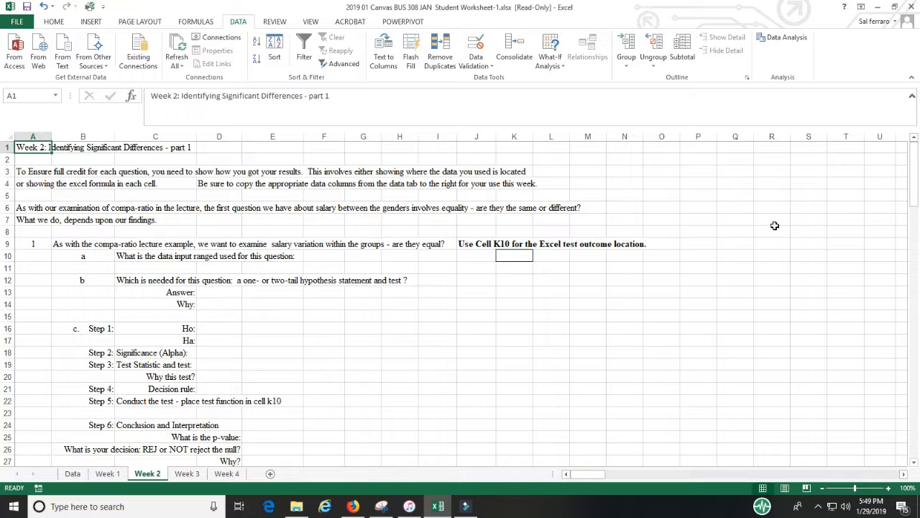
scroll(775, 226, "down", 4)
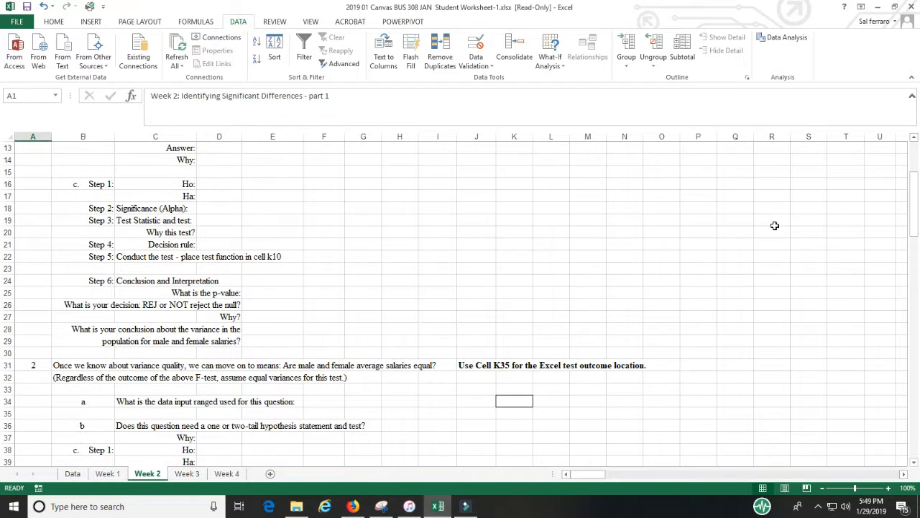
scroll(774, 226, "down", 11)
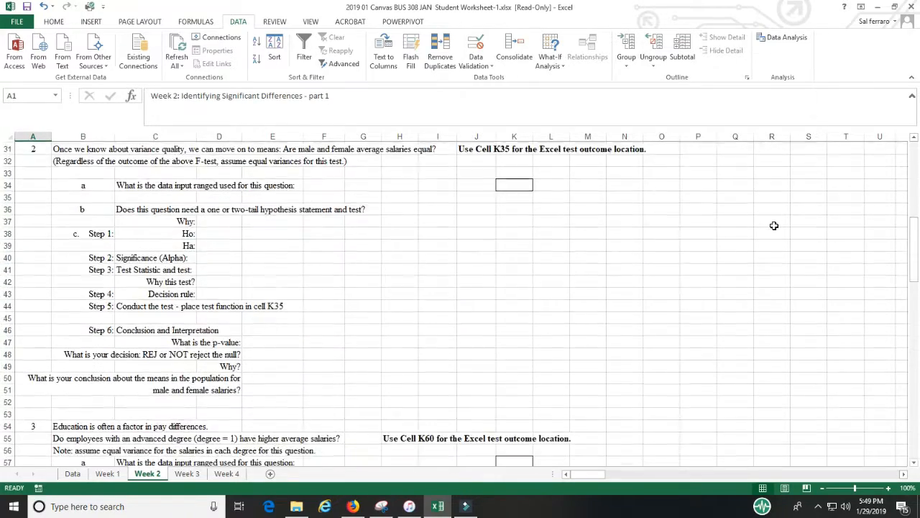
scroll(774, 225, "down", 5)
scroll(774, 226, "up", 20)
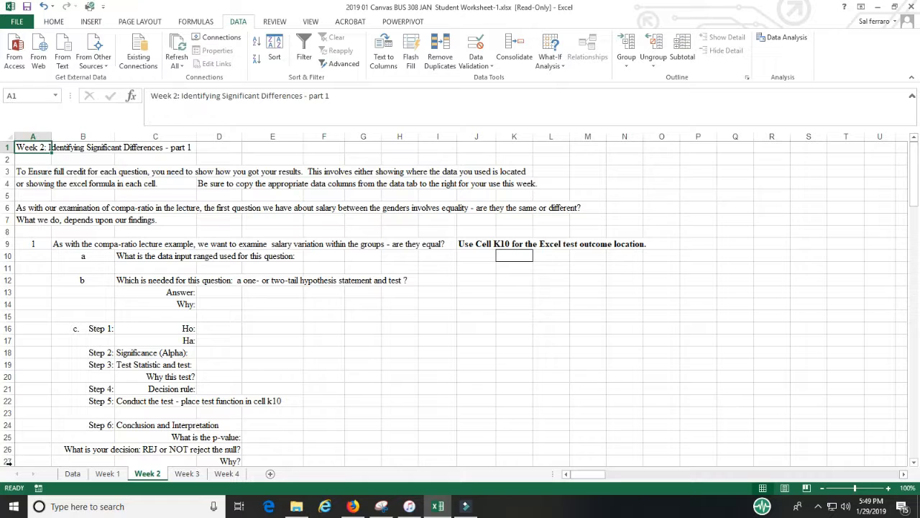
- Highlight the Salary and Gender1 value columns on the Data sheet, returning to Week 1
left_click(72, 474)
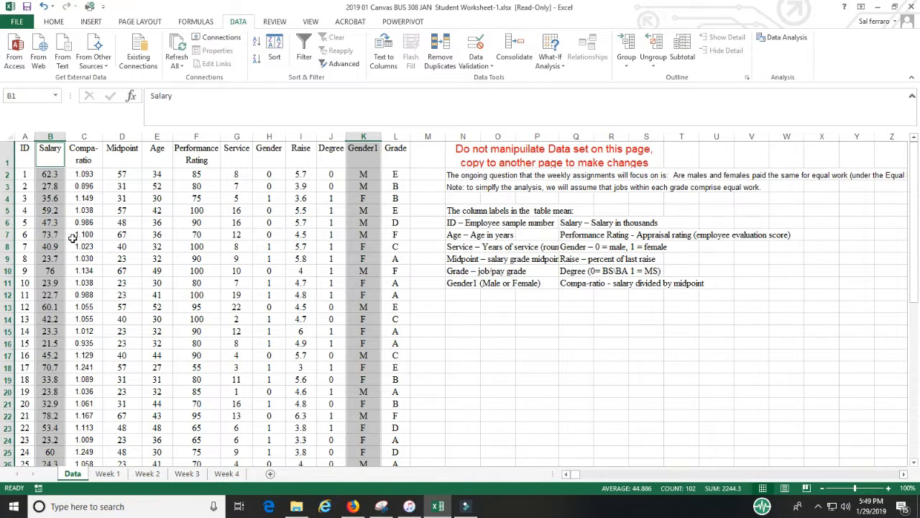
left_click_drag(61, 162, 46, 424)
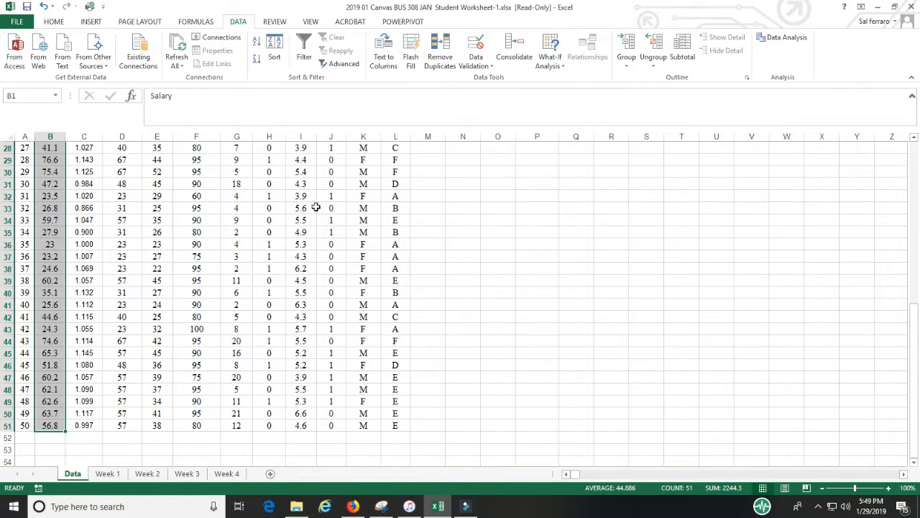
left_click_drag(363, 426, 369, 74)
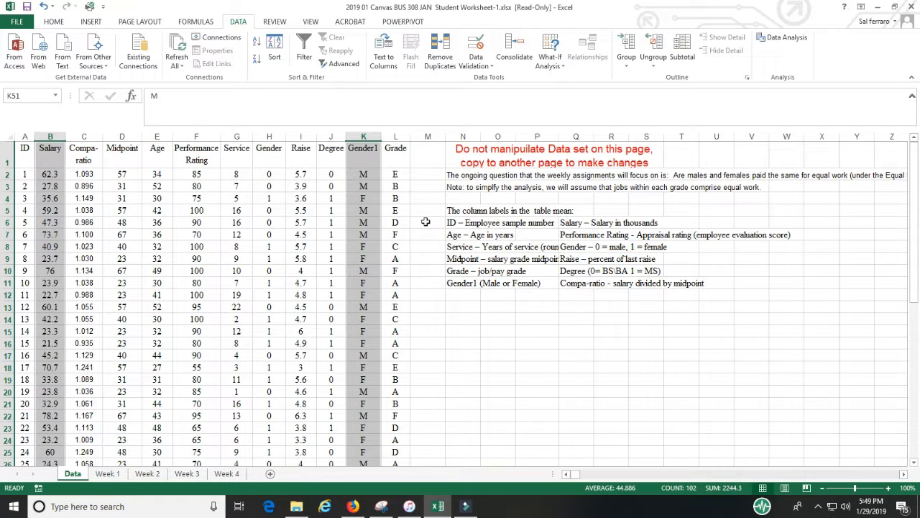
left_click(108, 474)
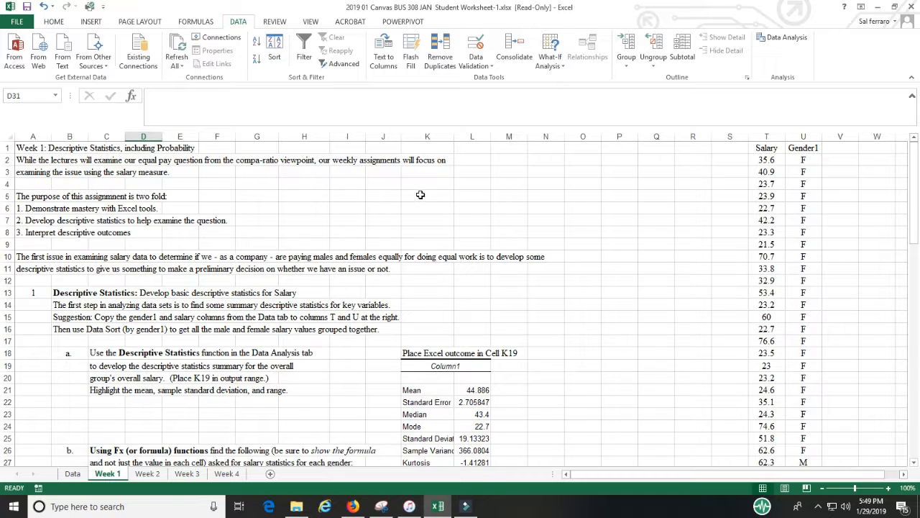
left_click(17, 21)
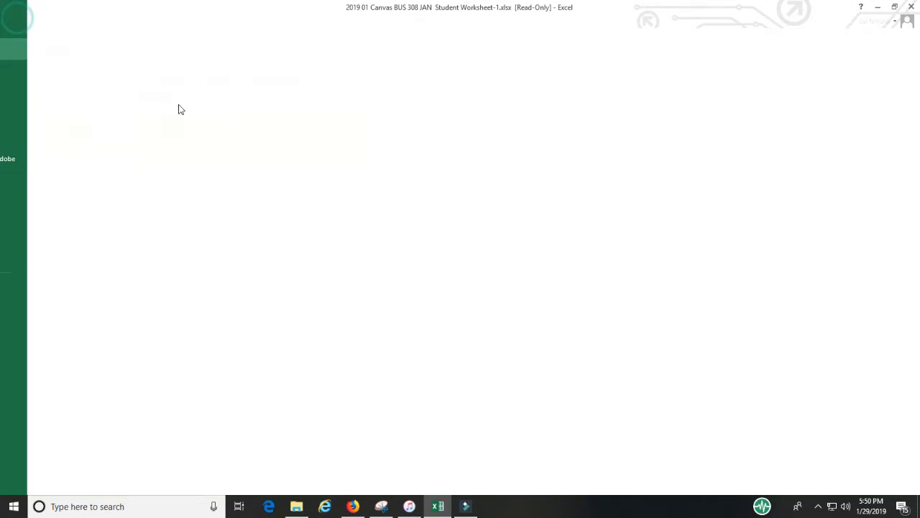
left_click(23, 20)
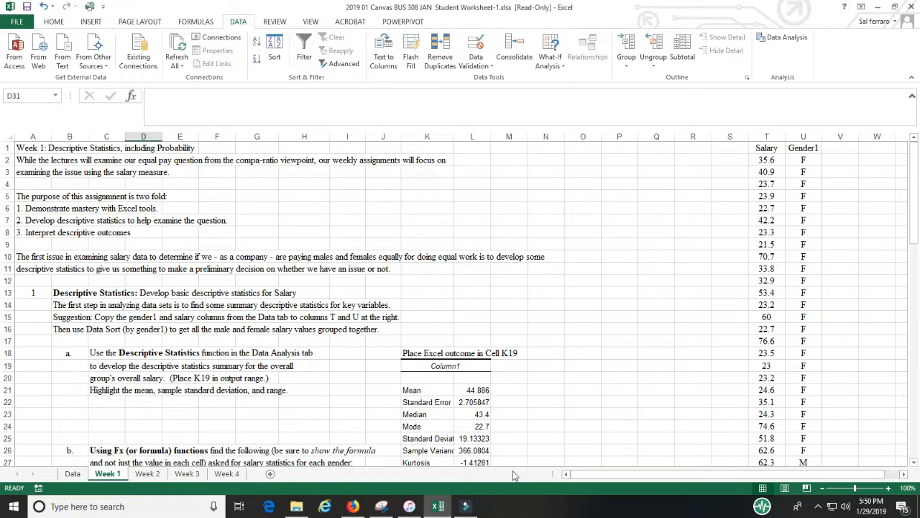
left_click(73, 474)
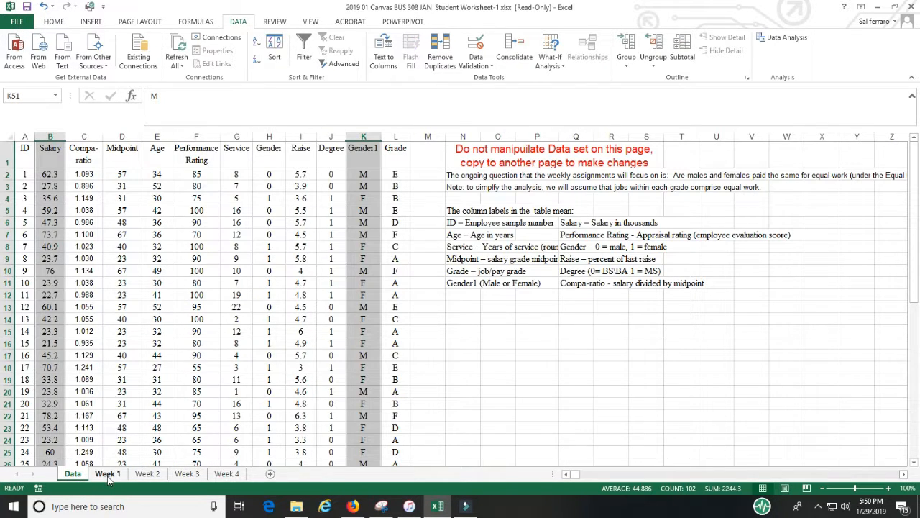
left_click(108, 477)
scroll(546, 340, "down", 6)
scroll(554, 337, "up", 5)
scroll(703, 240, "up", 1)
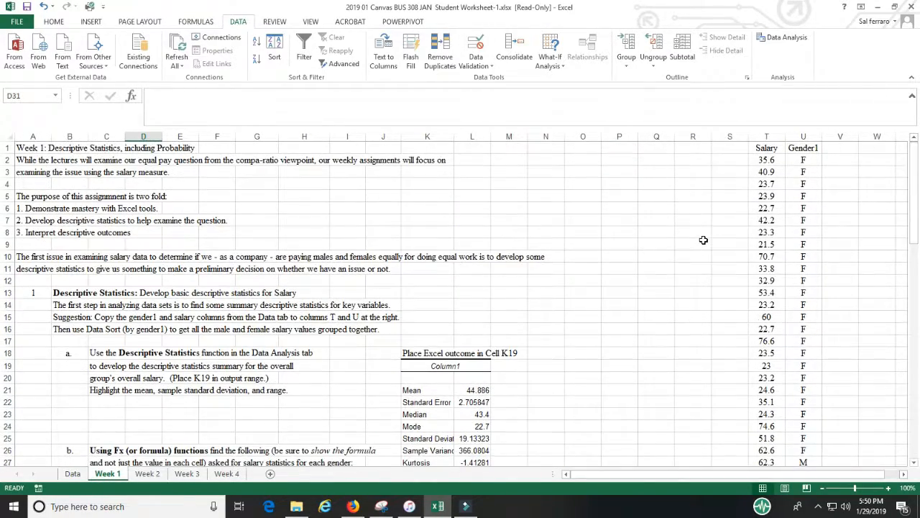